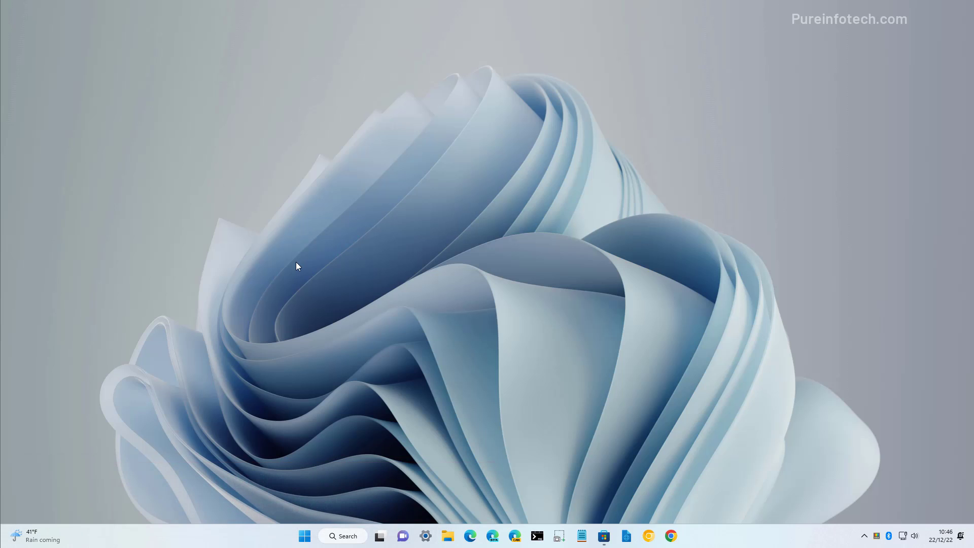
Open the Settings app by searching 'settings' from Start.
key(super)
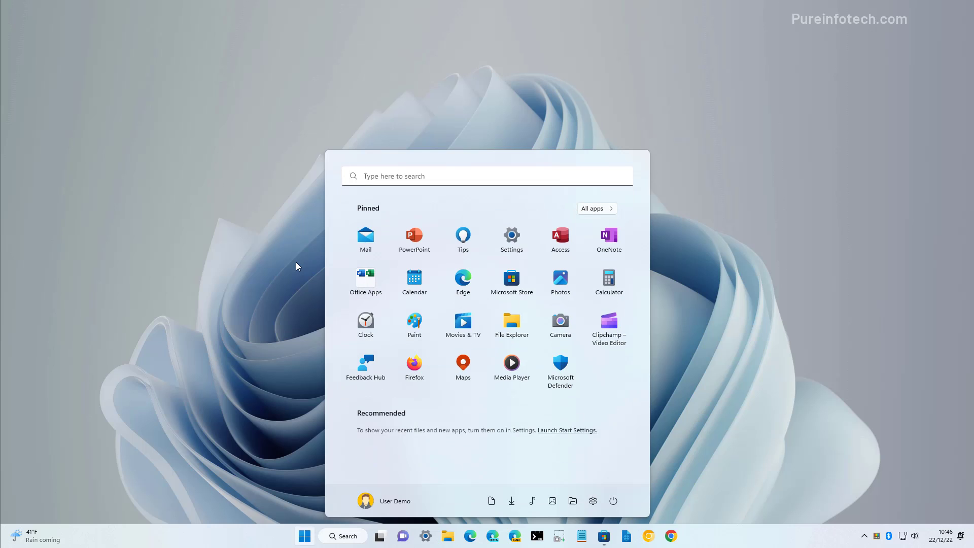
text(settings)
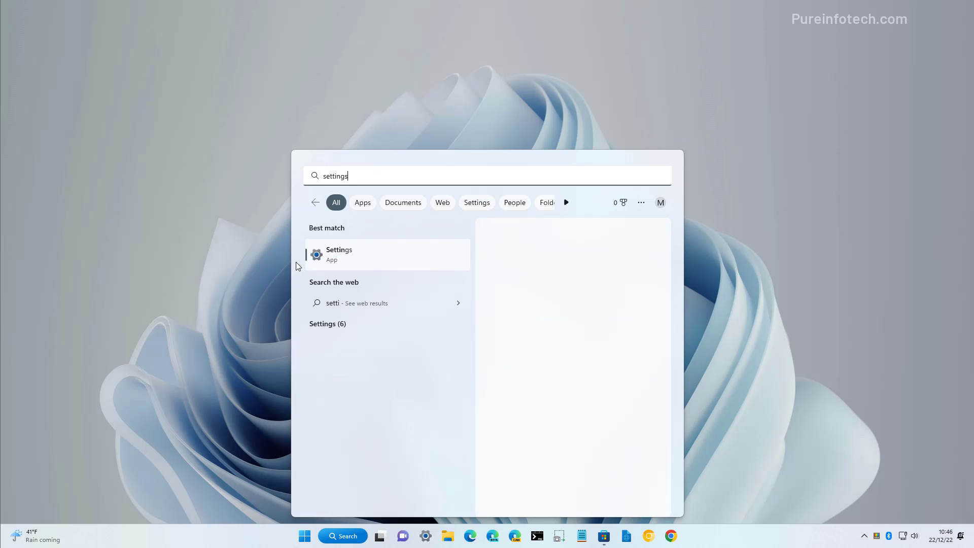
click(355, 260)
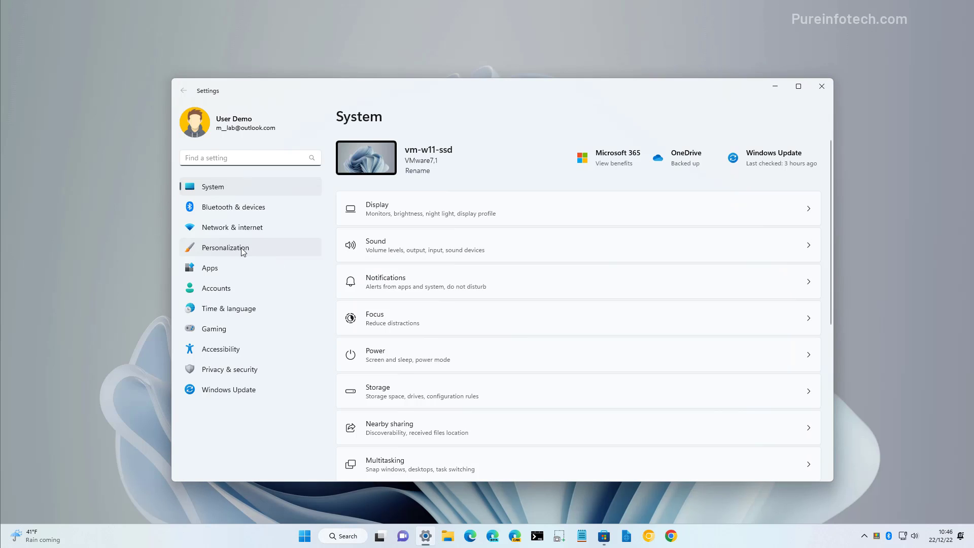
Set 'Choose your mode' to Dark on Personalization > Colors.
click(241, 251)
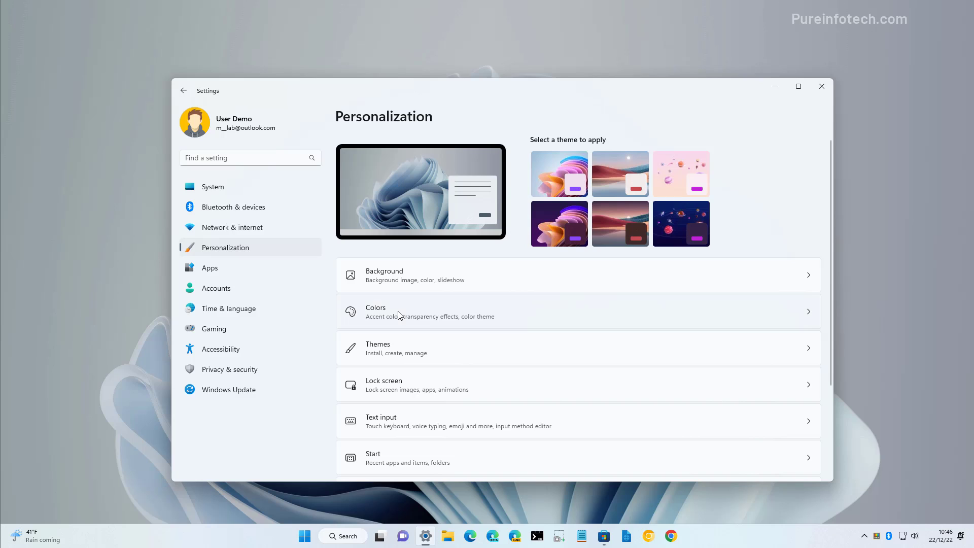
click(399, 314)
click(789, 257)
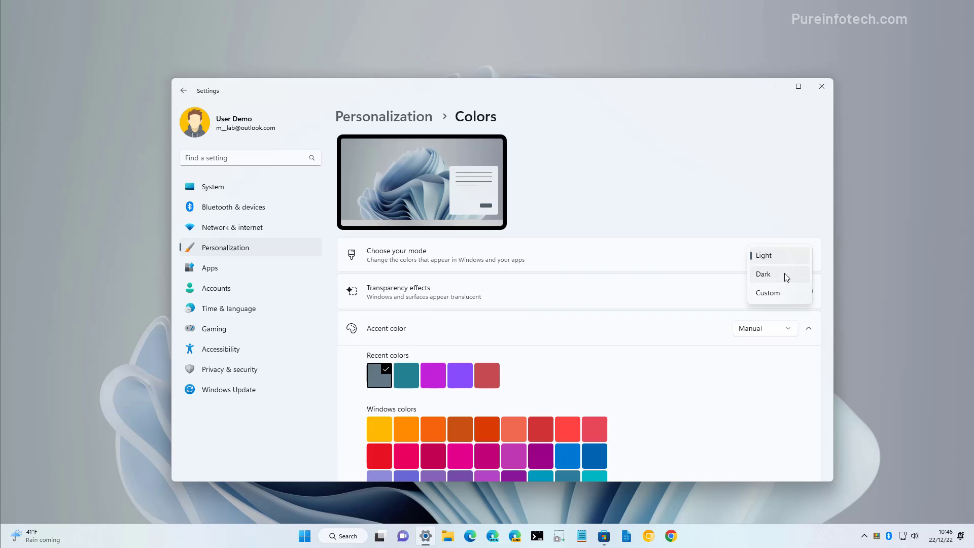
click(771, 277)
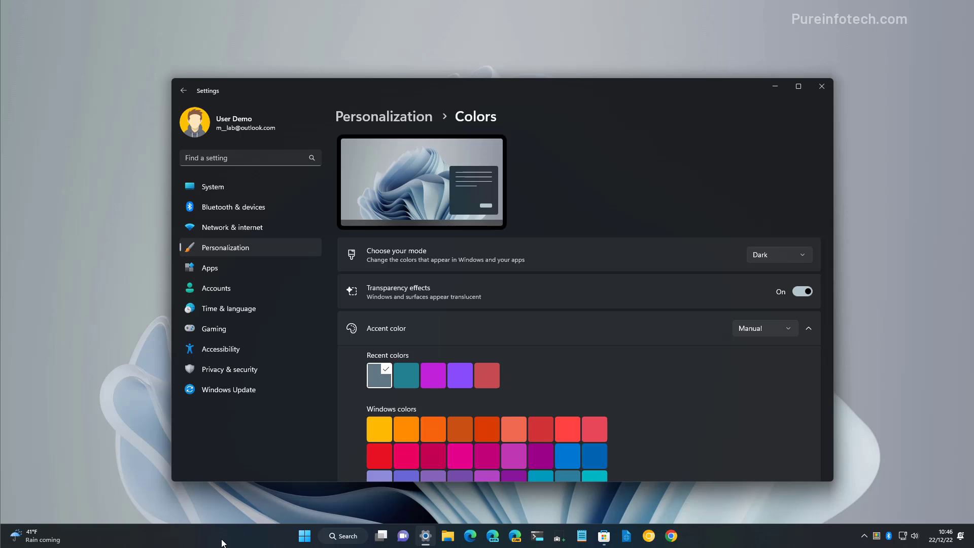
click(304, 537)
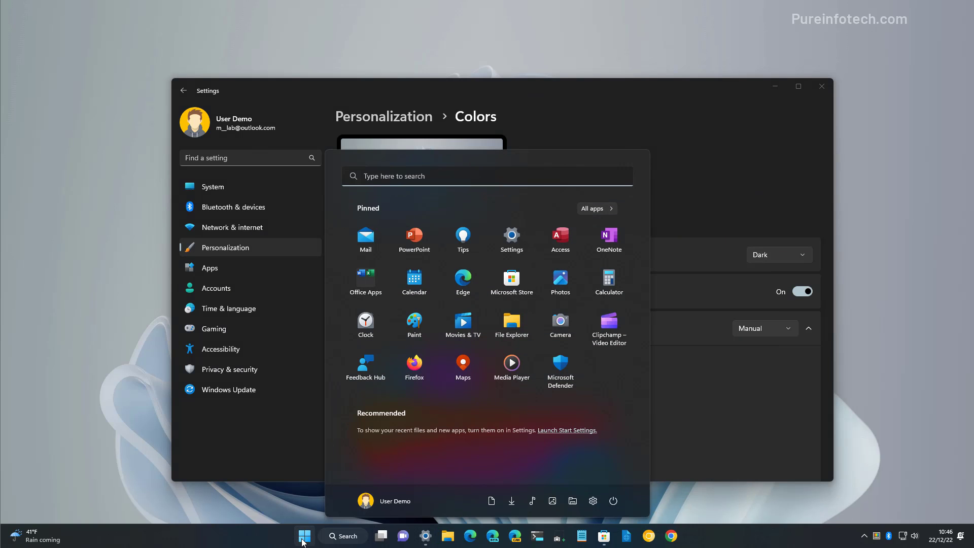
click(274, 459)
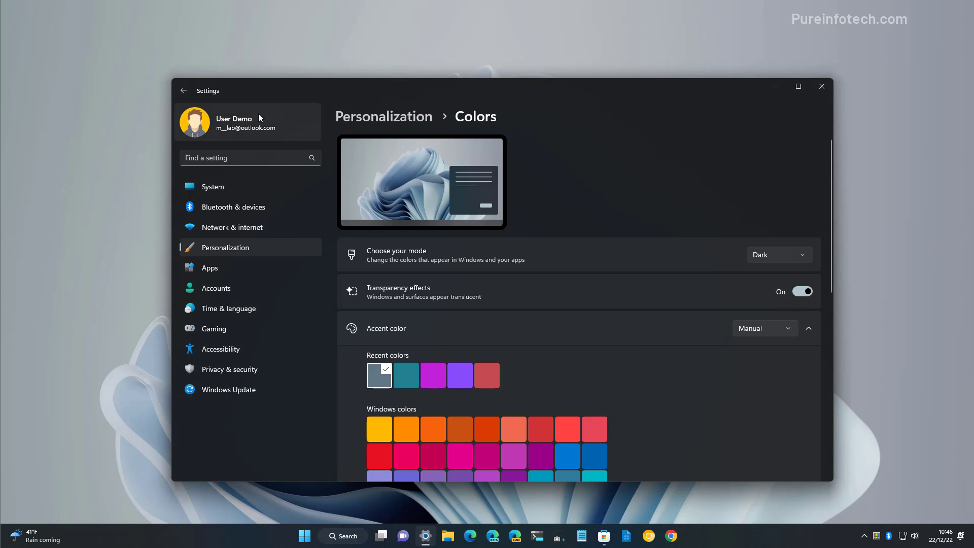
click(452, 541)
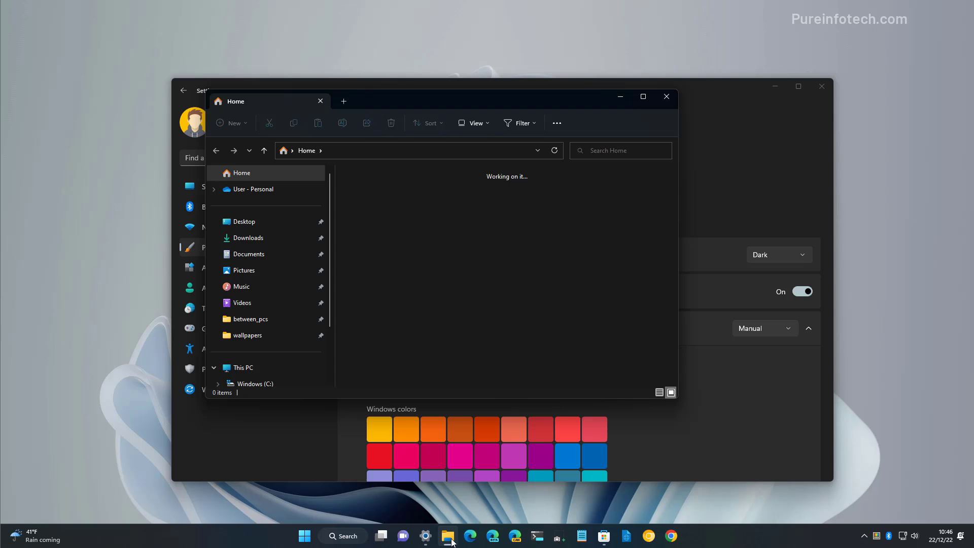
click(642, 98)
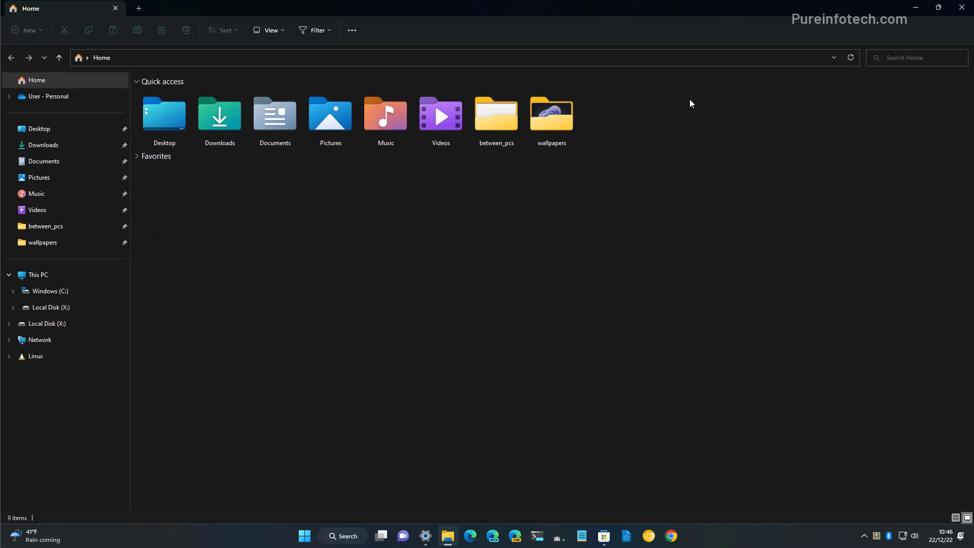
click(915, 8)
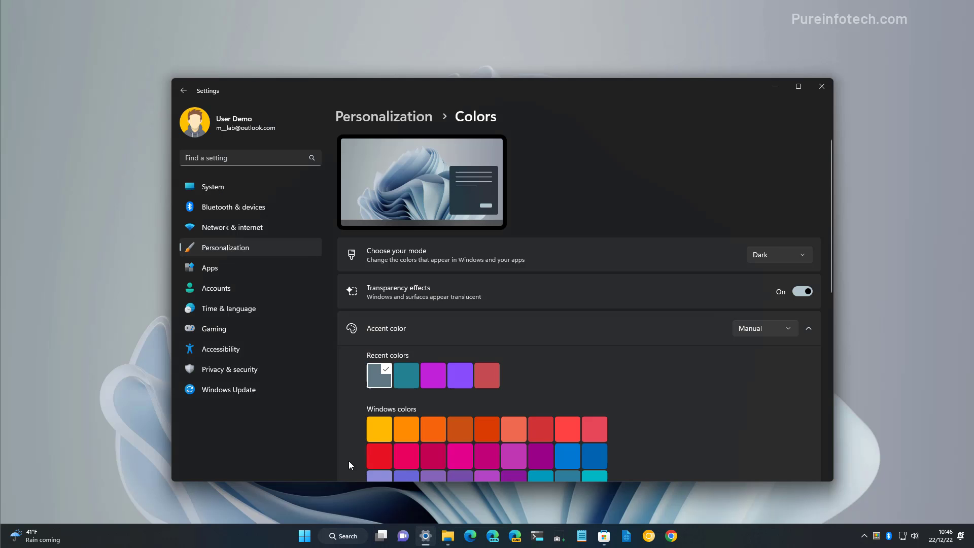
right_click(304, 535)
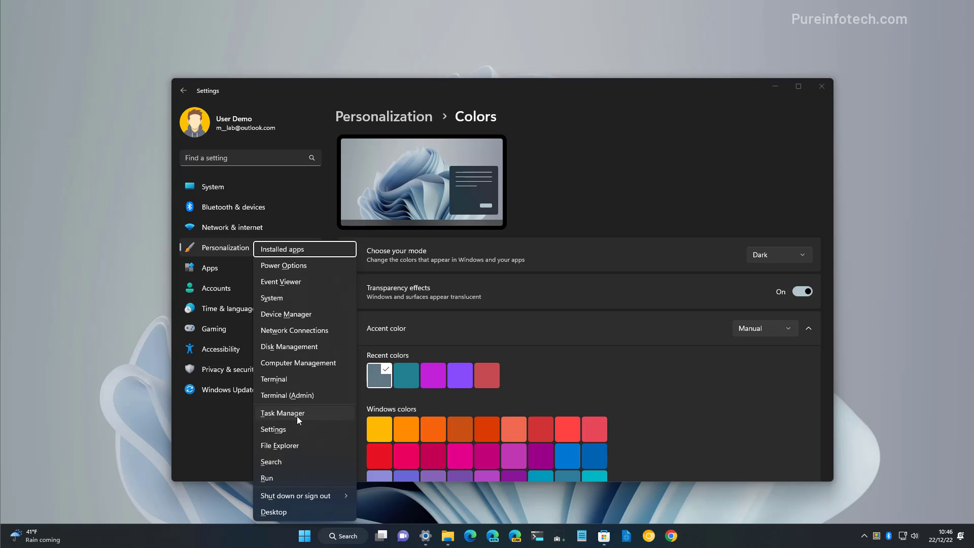
click(296, 415)
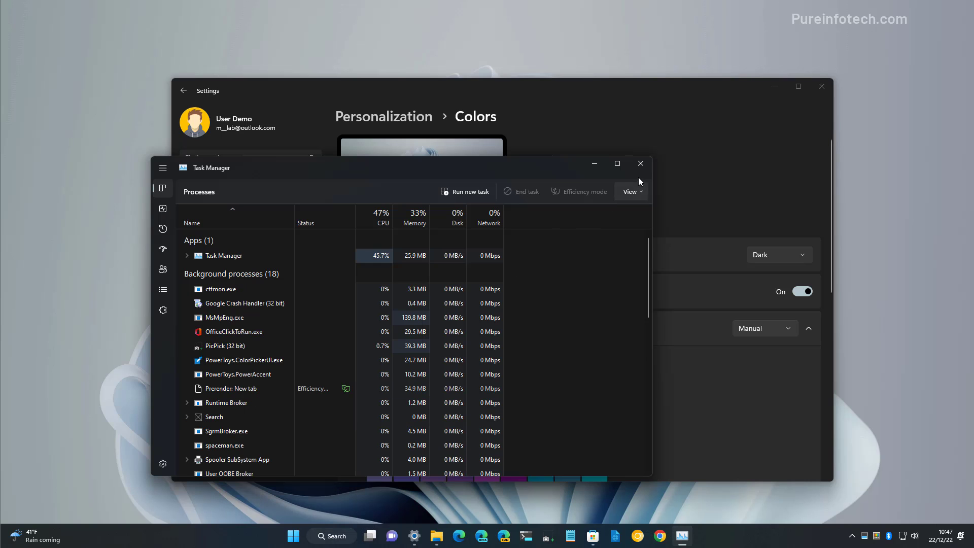
click(640, 164)
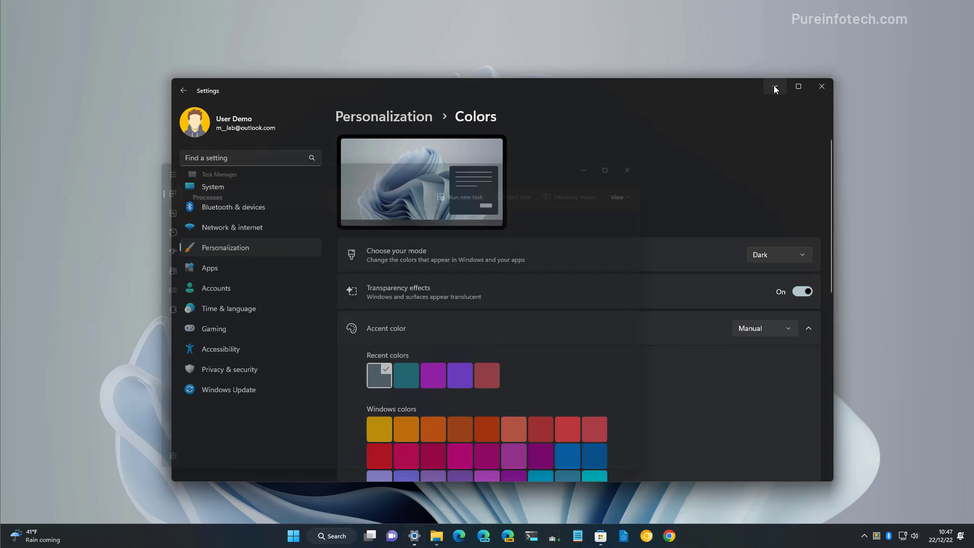
drag(732, 86, 707, 228)
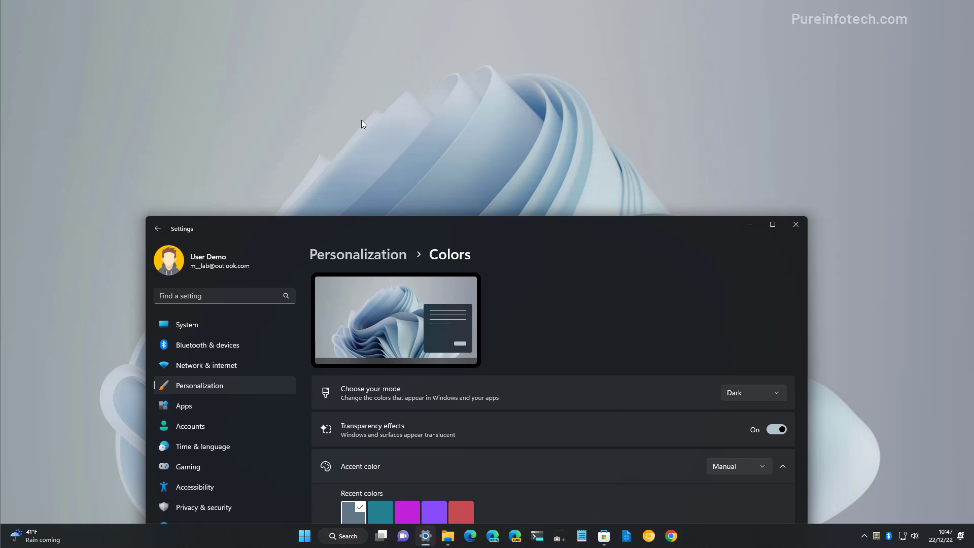
drag(483, 224, 551, 72)
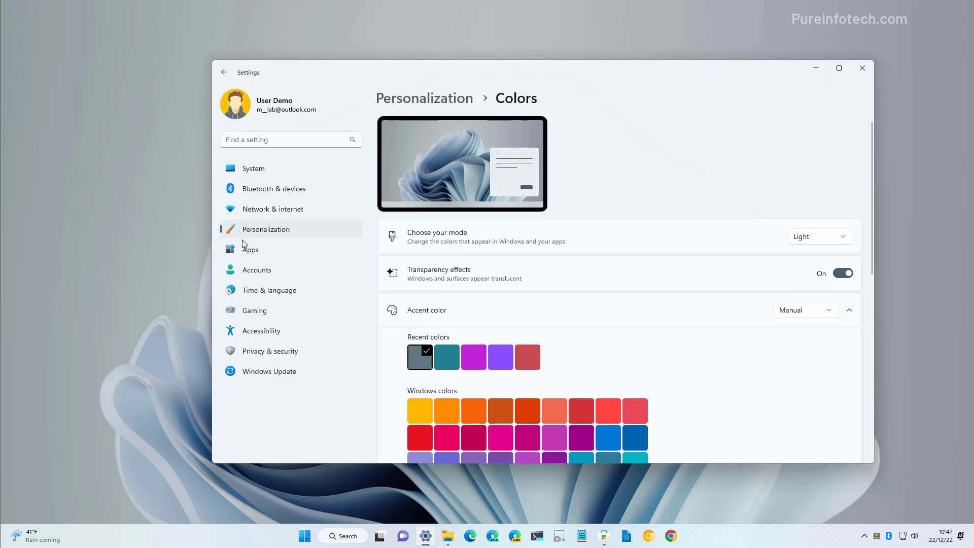
Apply the Windows (dark) theme under Personalization > Themes, then minimize Settings.
click(281, 230)
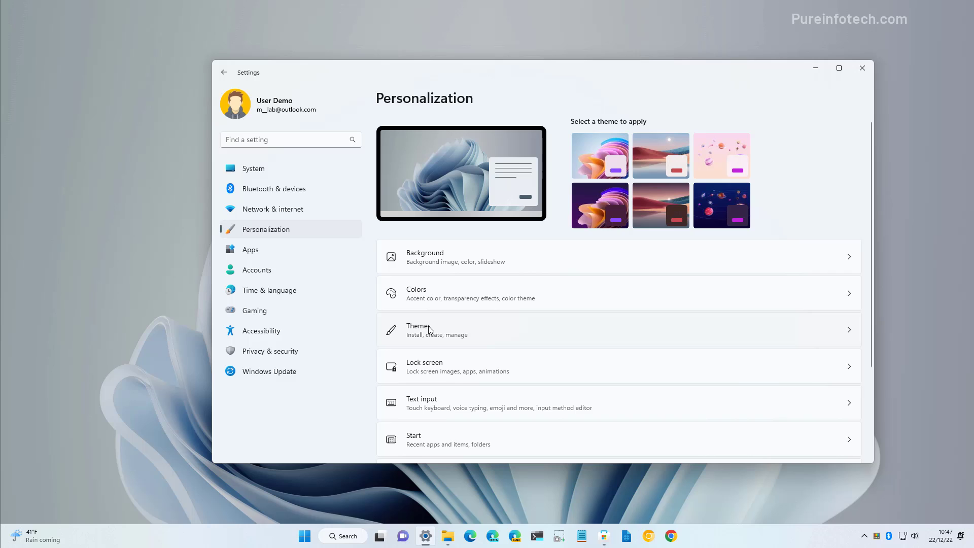
click(428, 329)
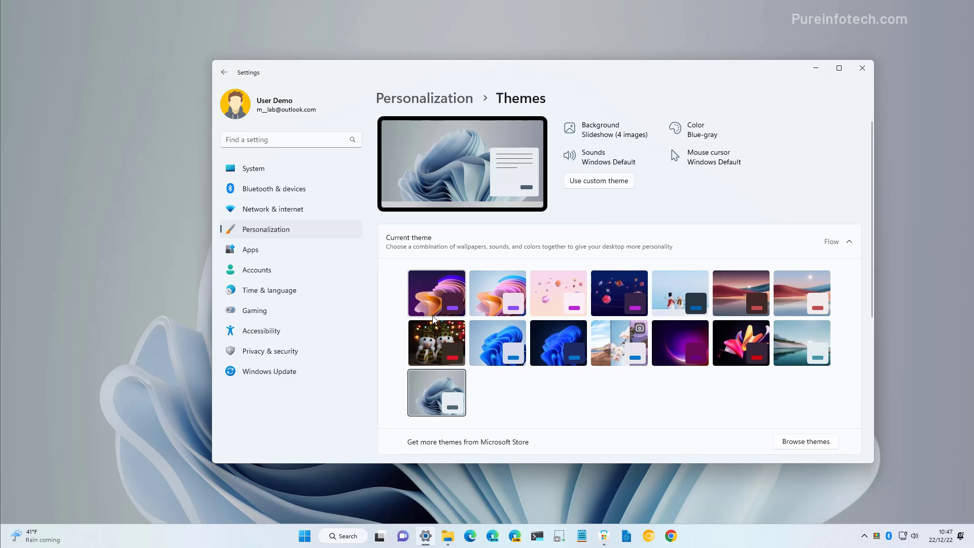
click(553, 343)
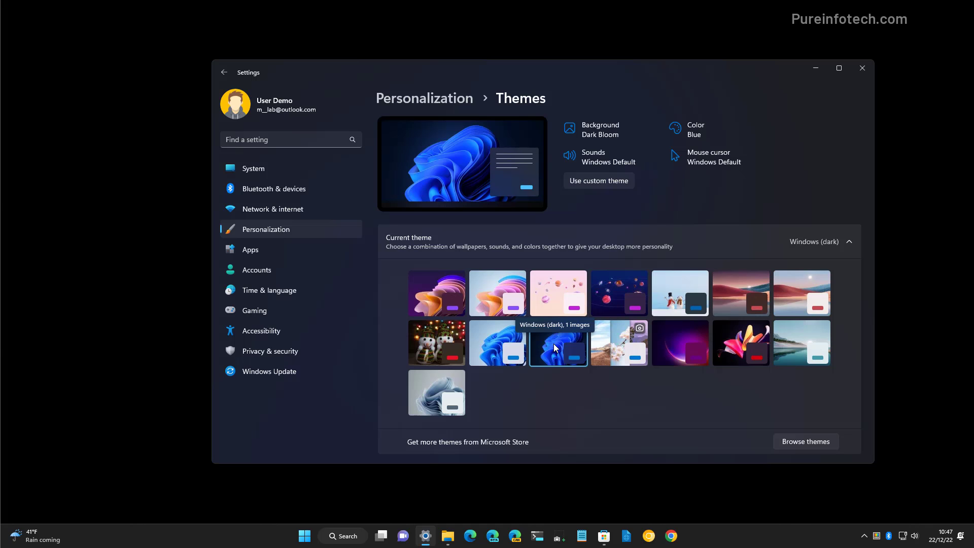
click(496, 338)
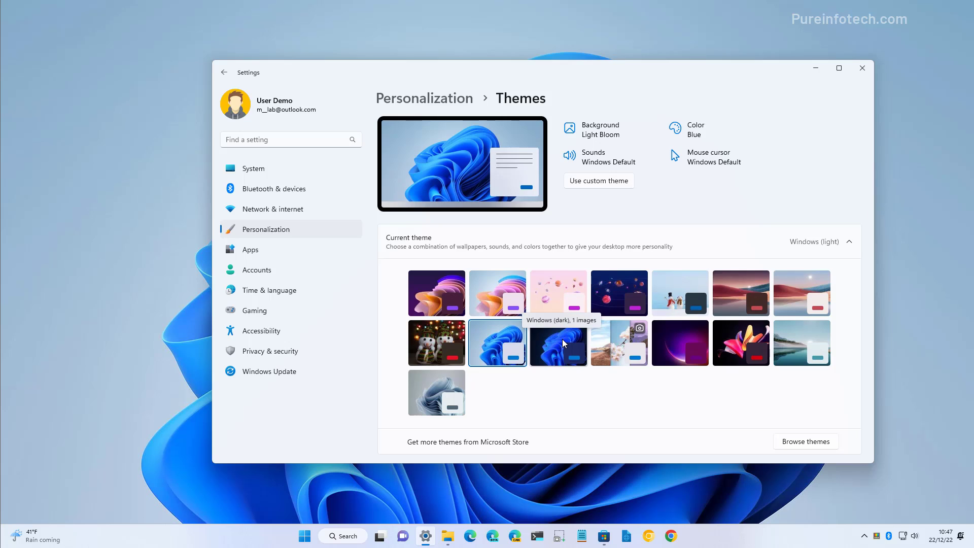
click(562, 339)
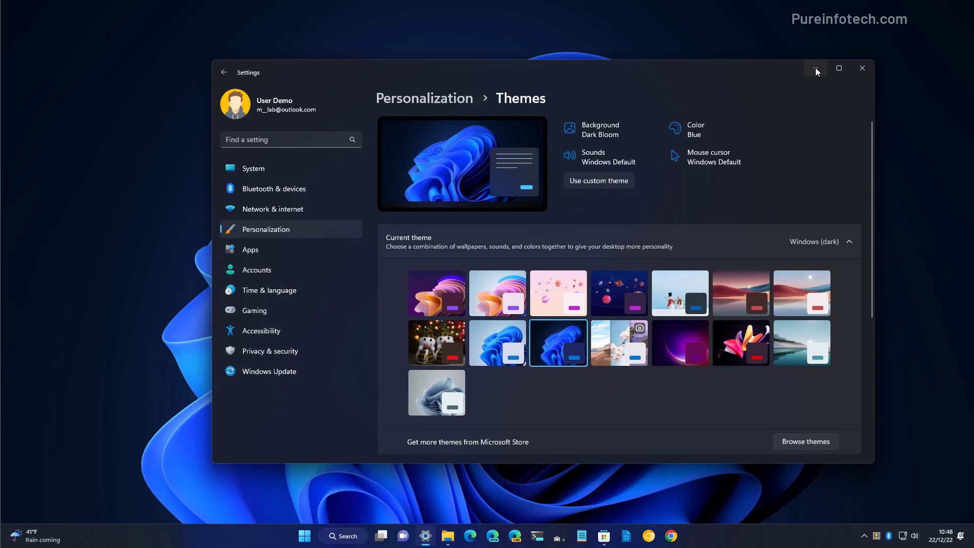
click(815, 68)
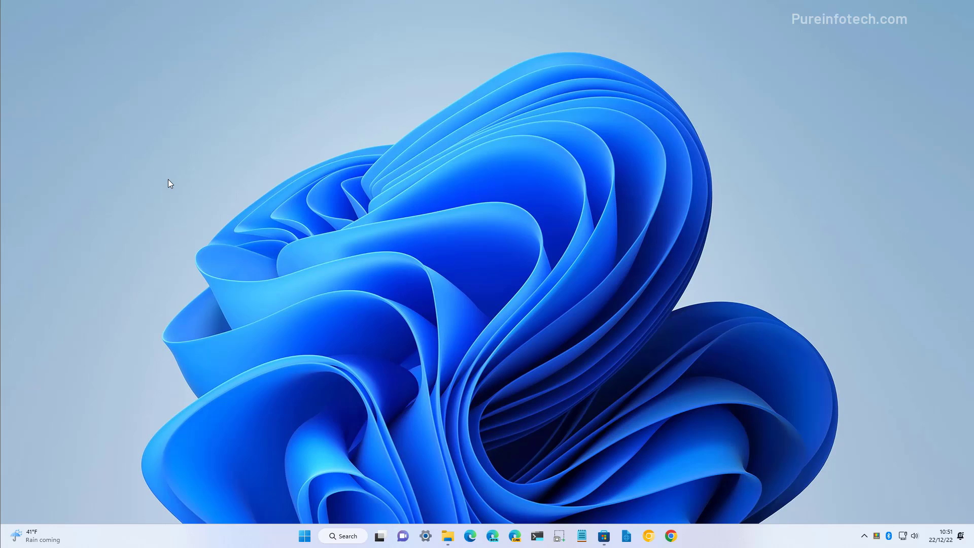
Open the Settings app by searching 'setting' from Start.
key(super)
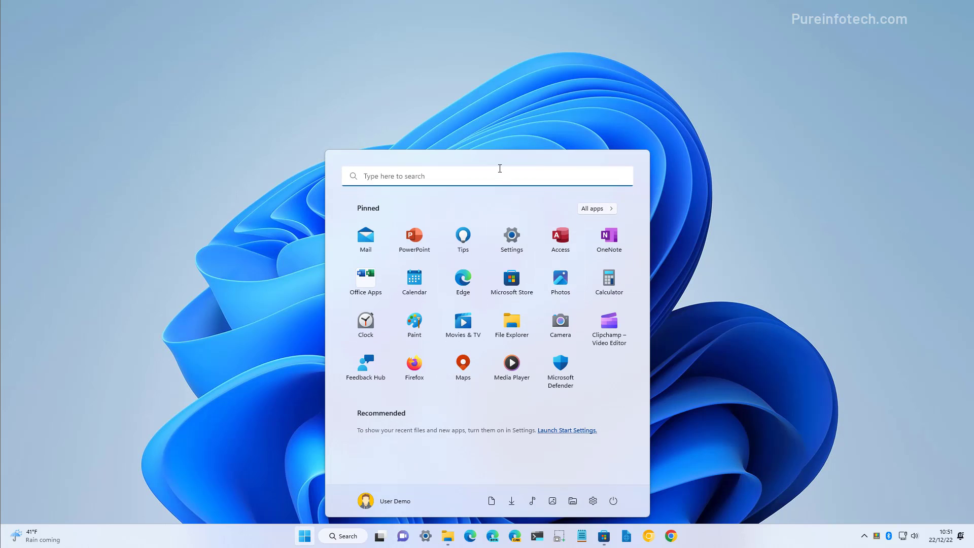
text(setting)
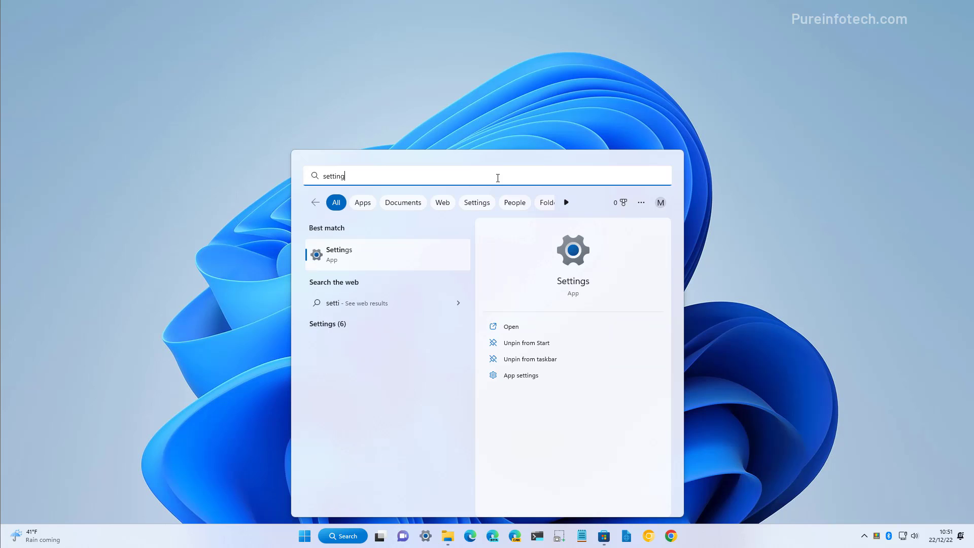
click(416, 249)
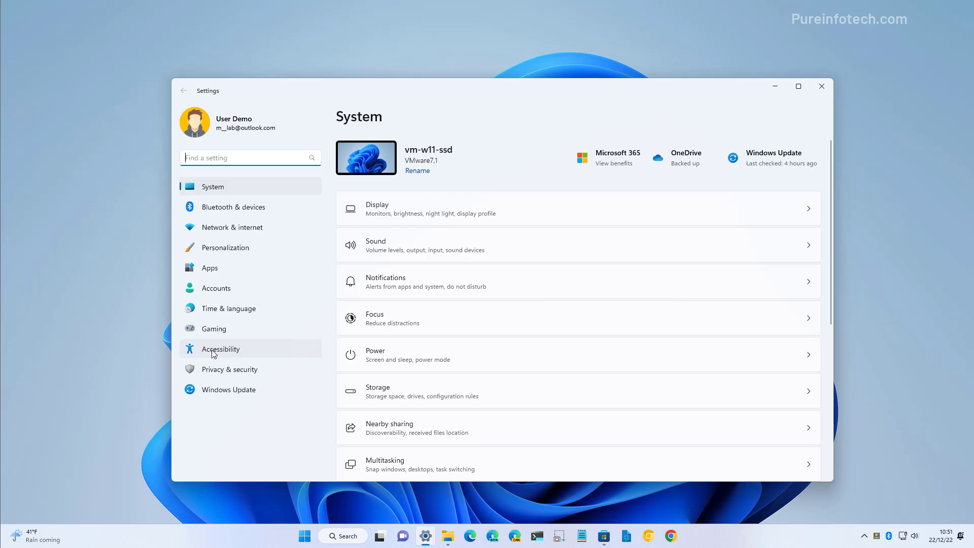
Apply the Aquatic theme in Accessibility > Contrast themes.
click(215, 352)
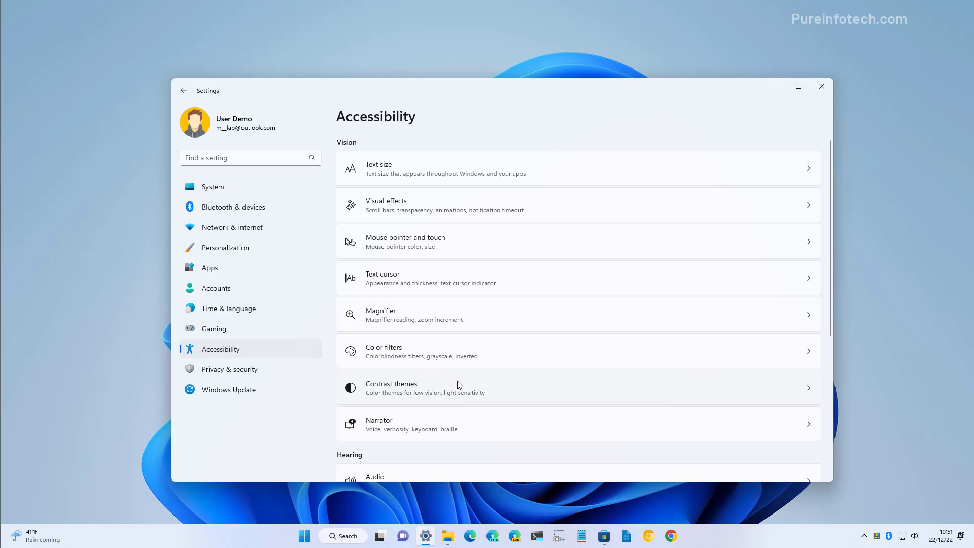
click(411, 390)
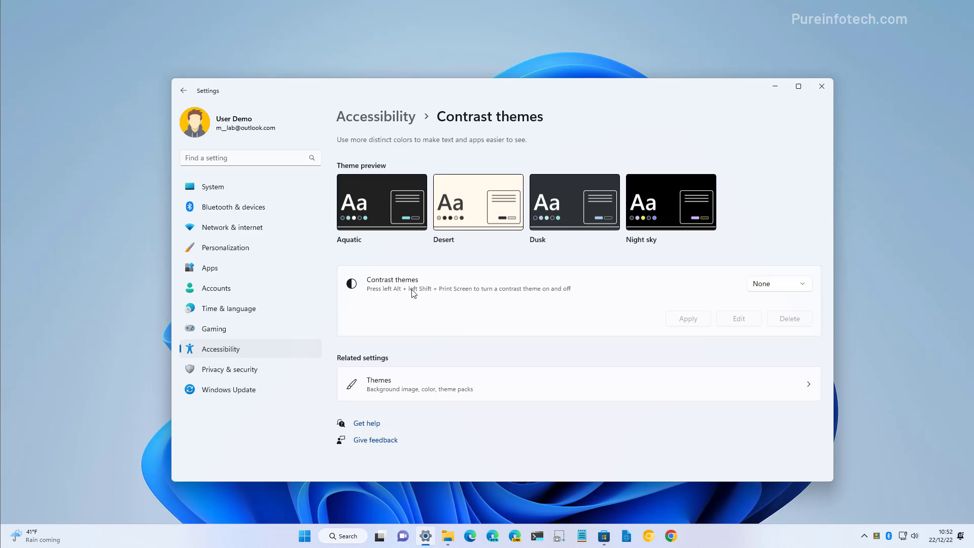
click(775, 288)
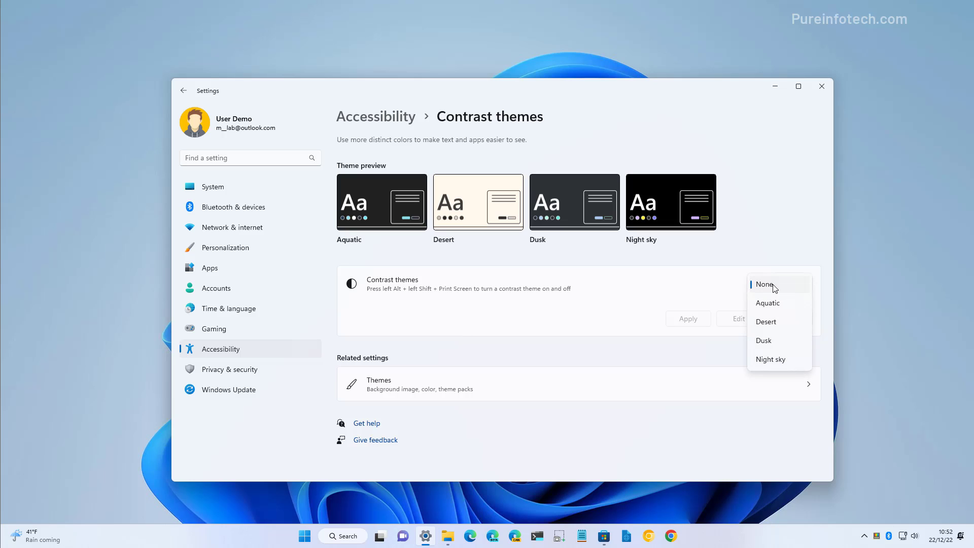
click(771, 306)
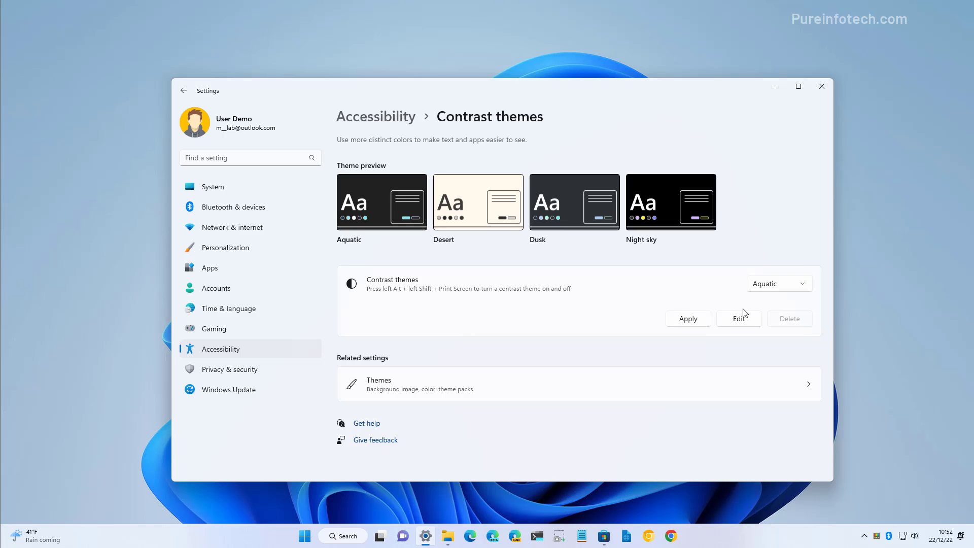
click(688, 319)
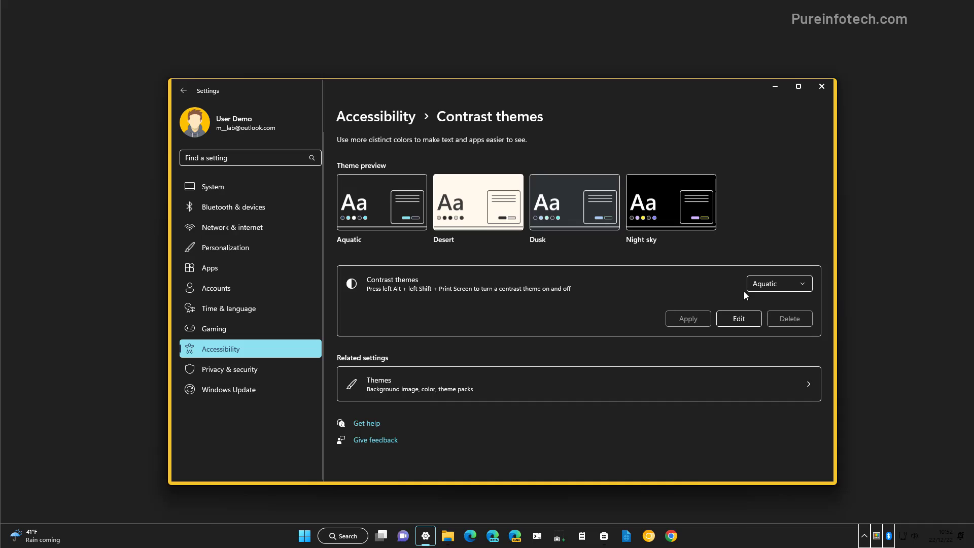
Apply the Dusk contrast theme.
click(758, 284)
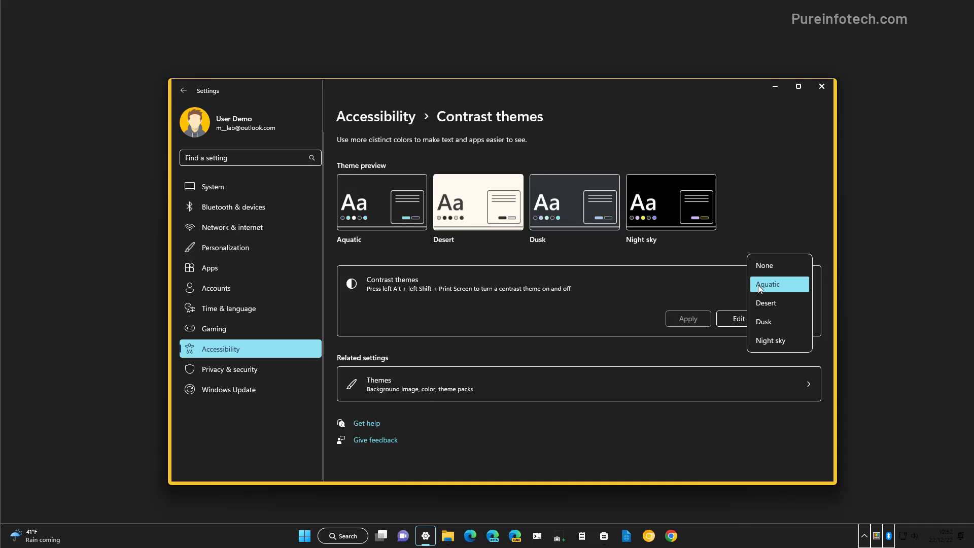
click(774, 323)
click(698, 321)
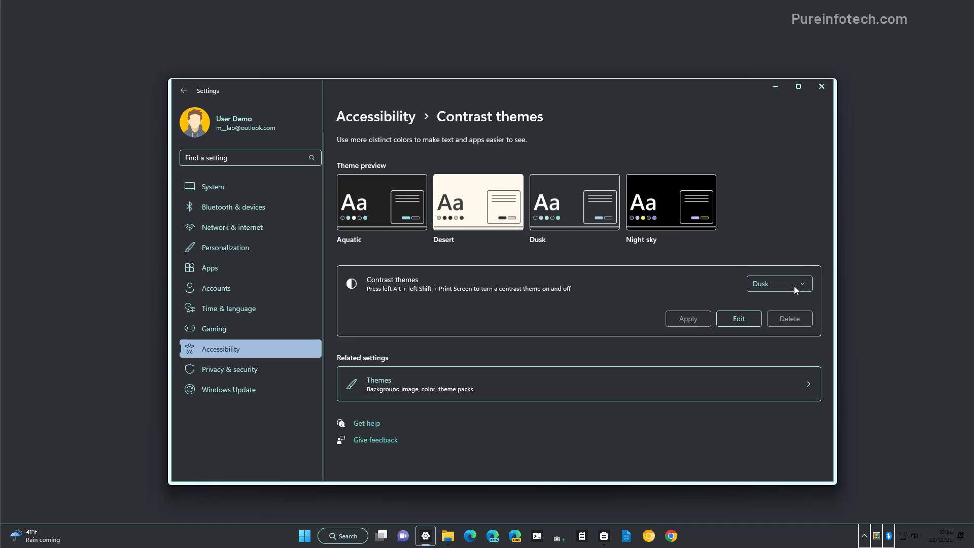
Apply the Night sky contrast theme and open its Edit theme page.
click(793, 285)
click(779, 304)
click(677, 321)
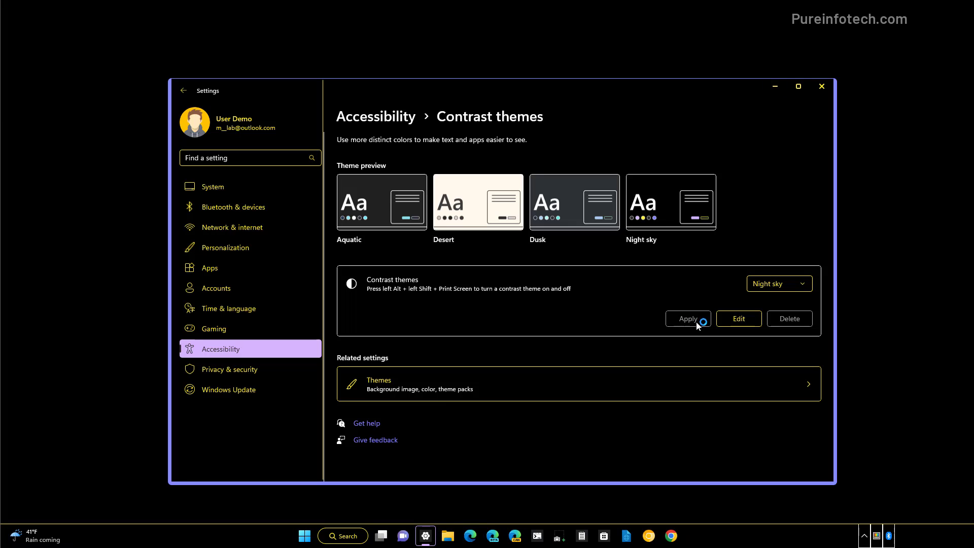
click(733, 319)
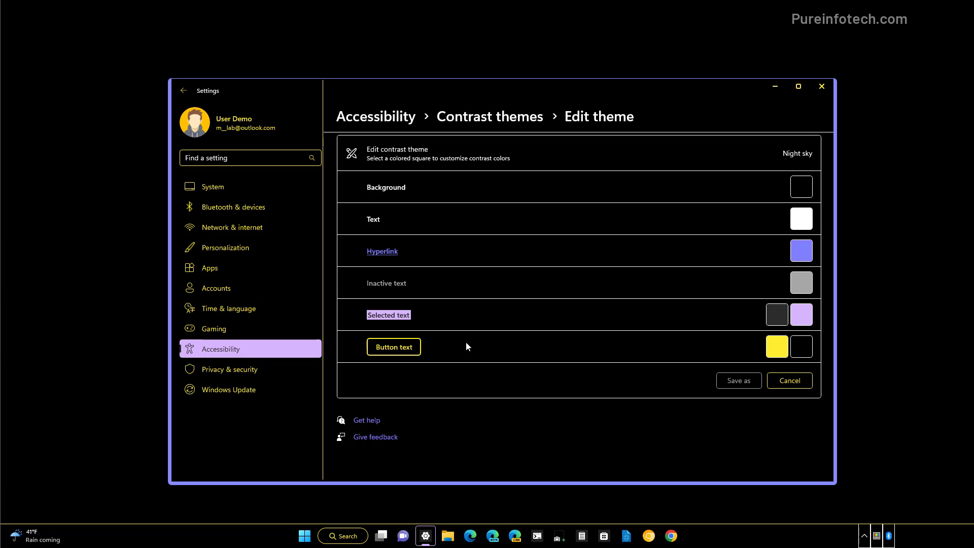
Cancel the theme editor, then set the contrast theme to None and apply it.
click(787, 383)
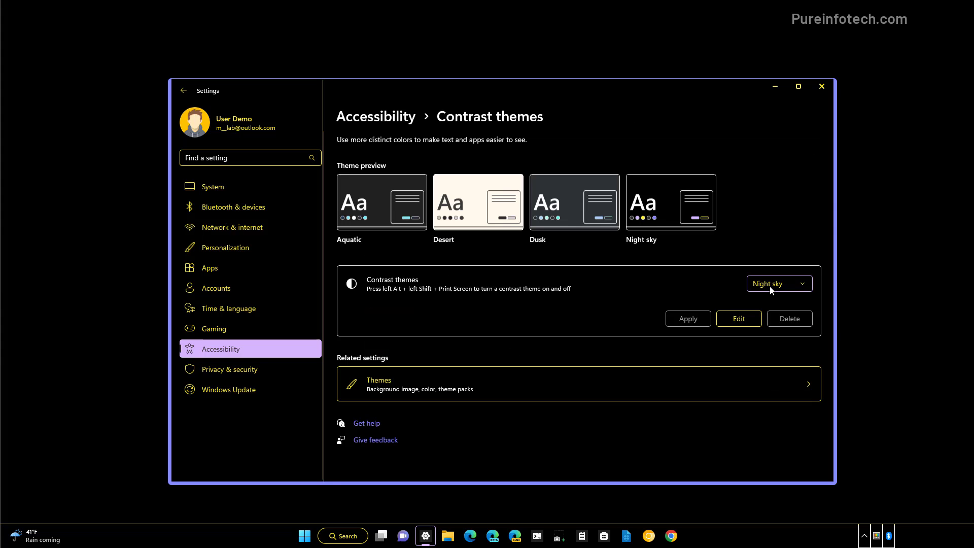
click(770, 289)
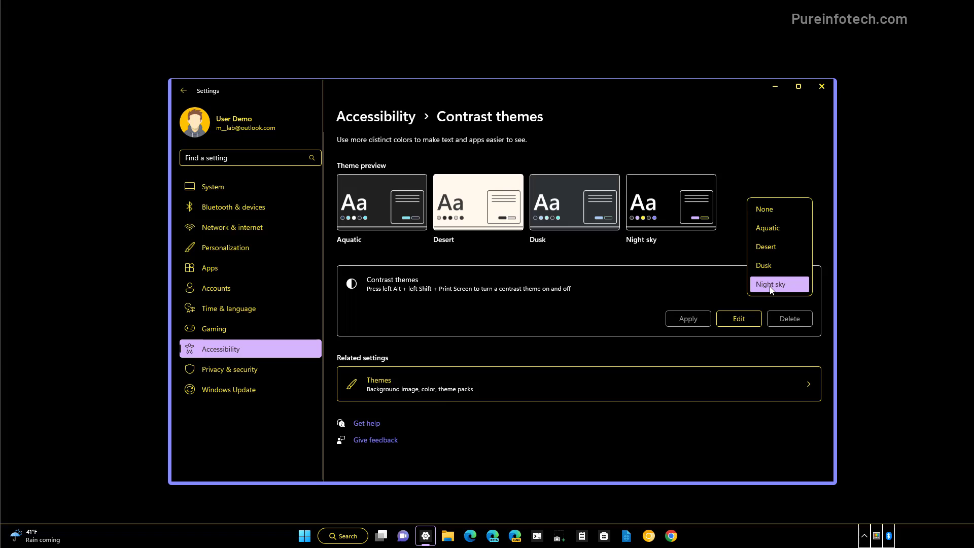
click(774, 210)
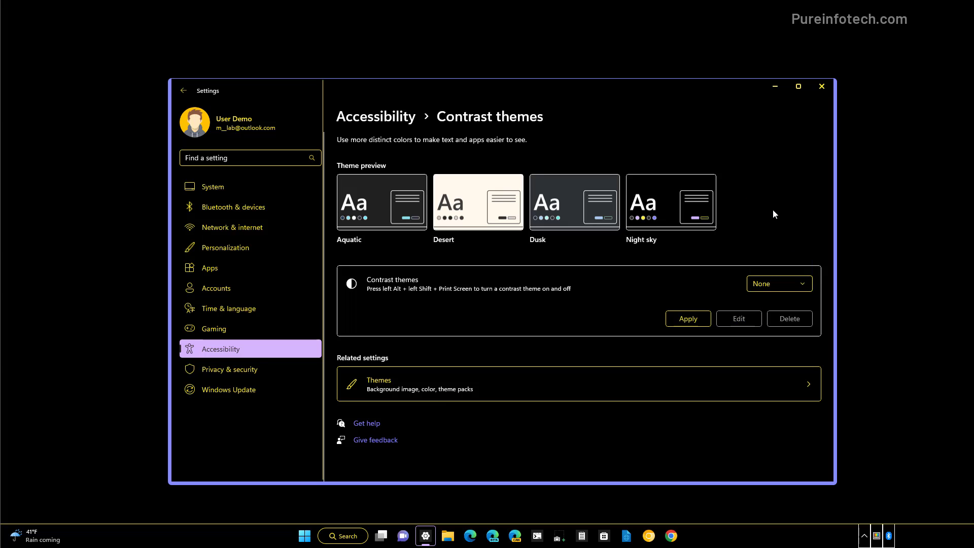
click(689, 320)
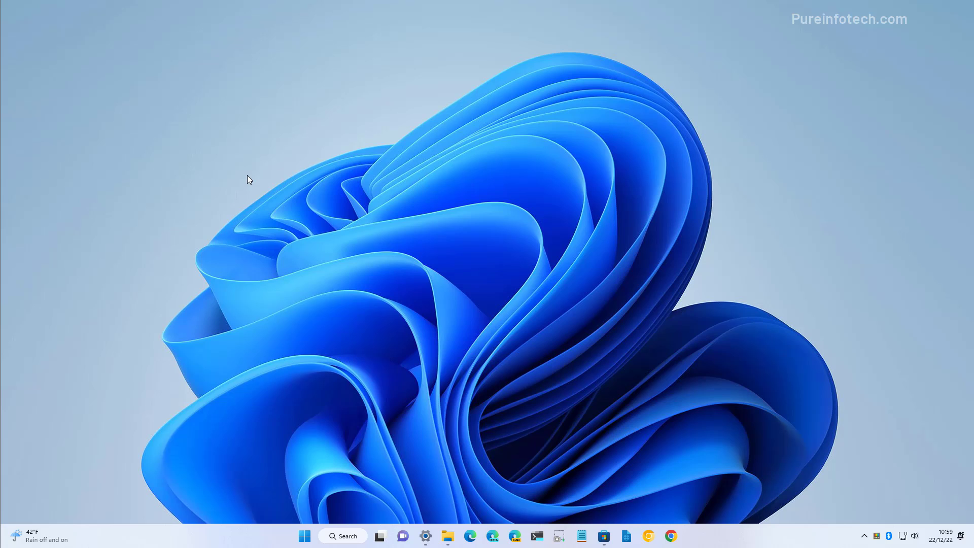
Launch Word from the Start menu's Office Apps folder.
key(super)
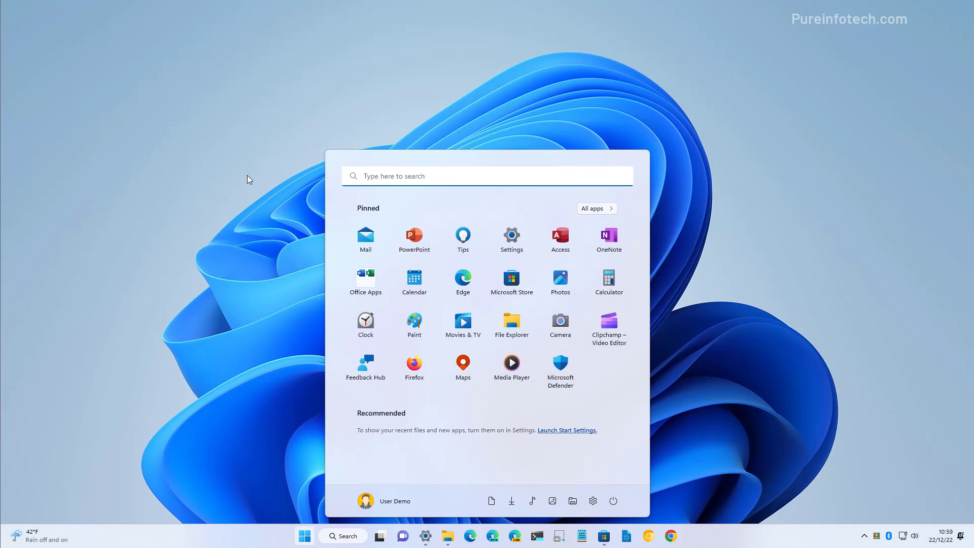
click(369, 285)
click(414, 311)
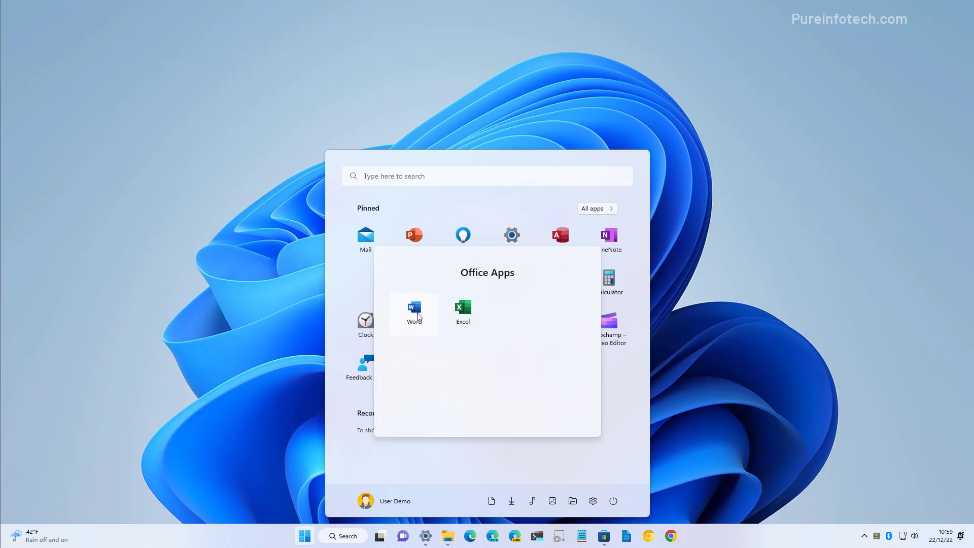
Set Word's Office Theme to Black in Options, then reopen Start's Office Apps folder.
click(205, 464)
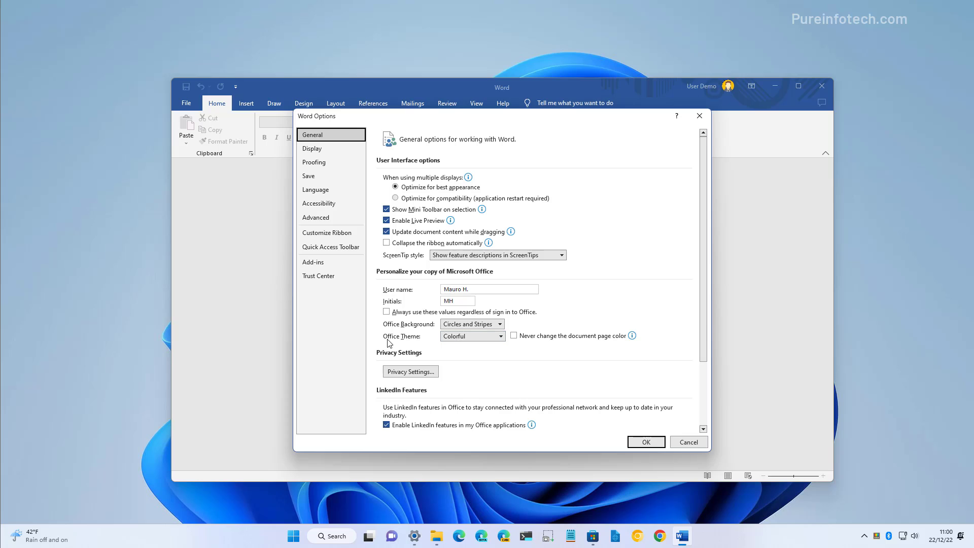
click(463, 338)
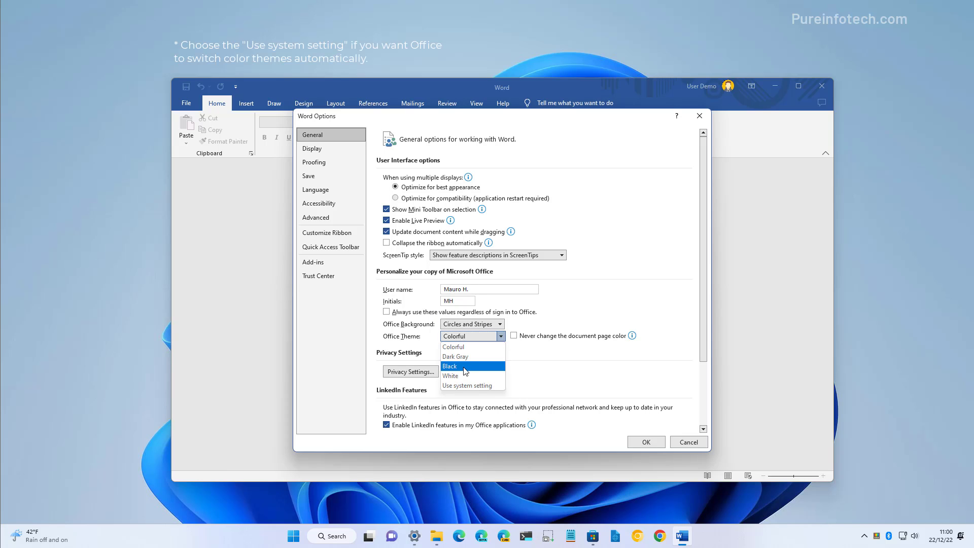
click(465, 366)
click(645, 442)
click(871, 172)
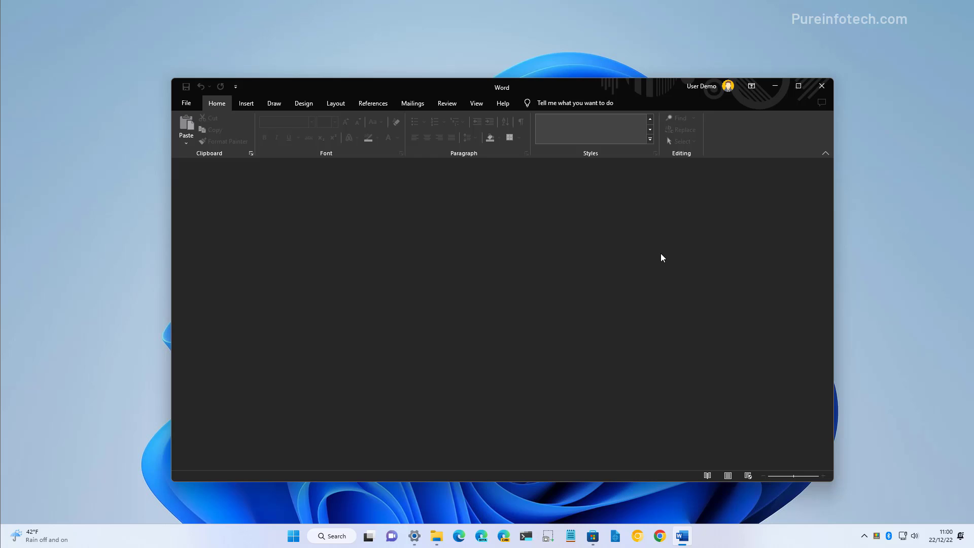
key(super)
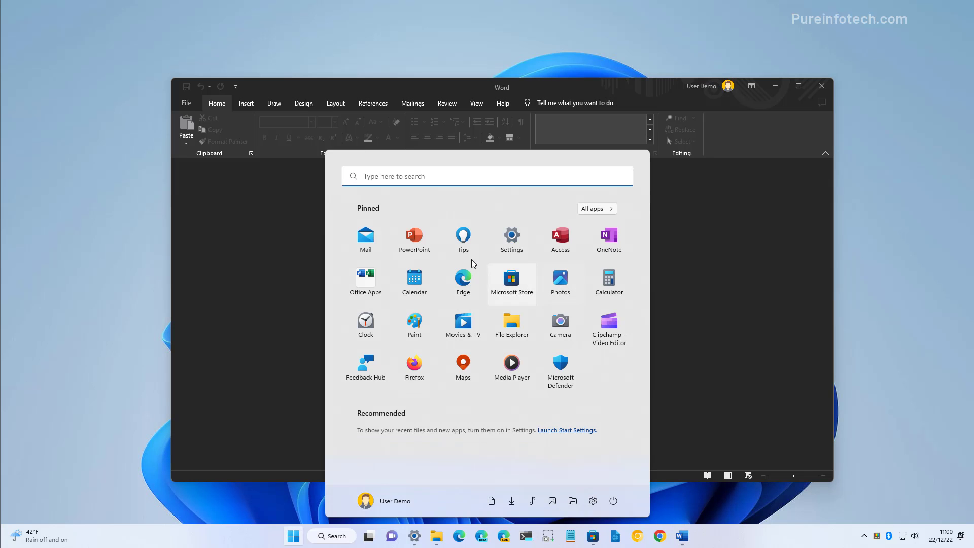
click(368, 287)
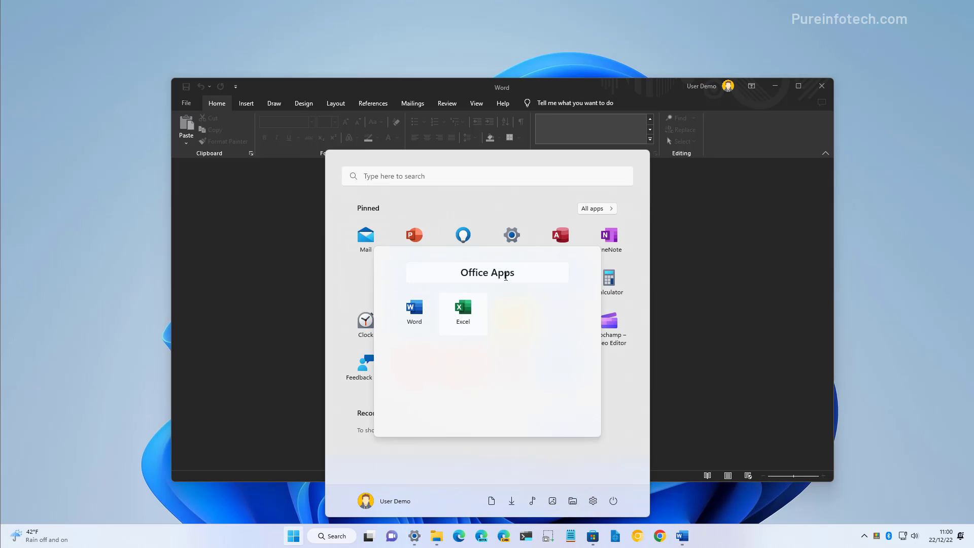